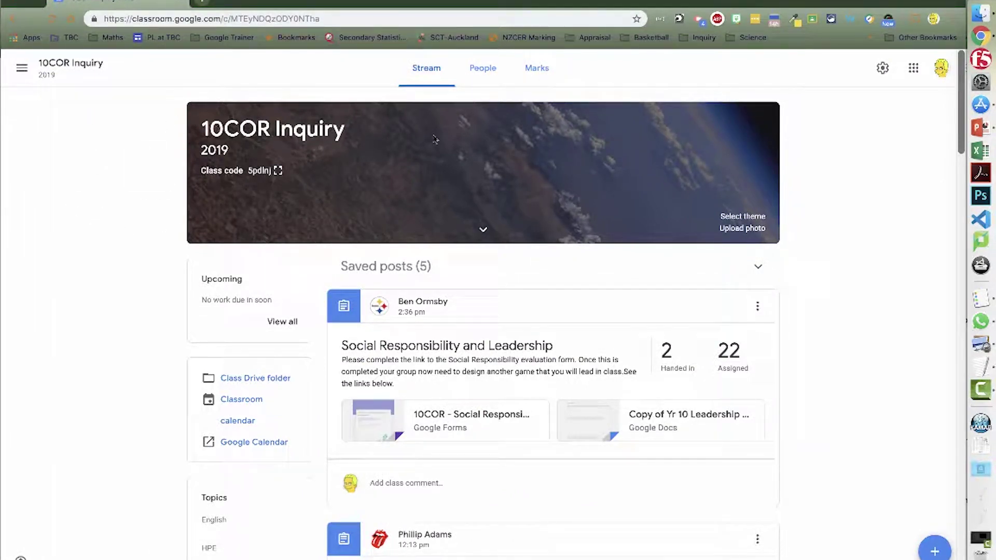
Open the Marks tab of the 10COR Inquiry class.
{"action": "left_click", "coordinate": [542, 75]}
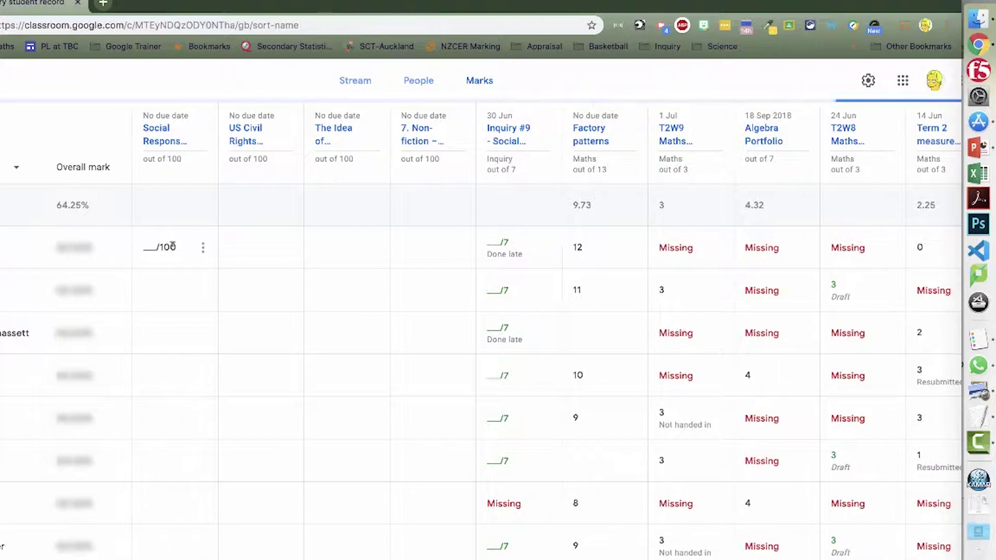
Re-sort the marks grid by student first name and open the T2W9 Maths Home learning student work.
{"action": "scroll", "coordinate": [173, 187], "scroll_direction": "right", "scroll_amount": 6}
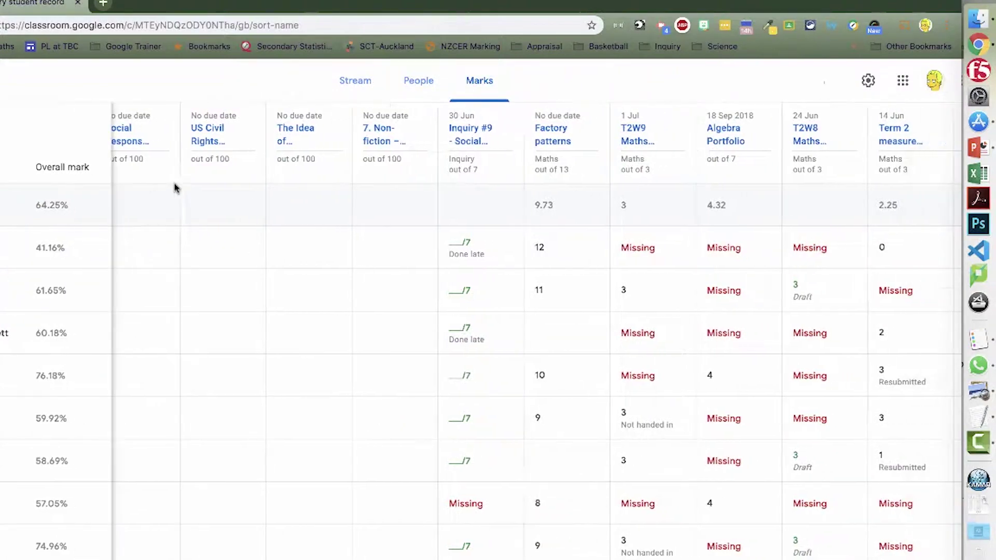
{"action": "scroll", "coordinate": [174, 188], "scroll_direction": "right", "scroll_amount": 10}
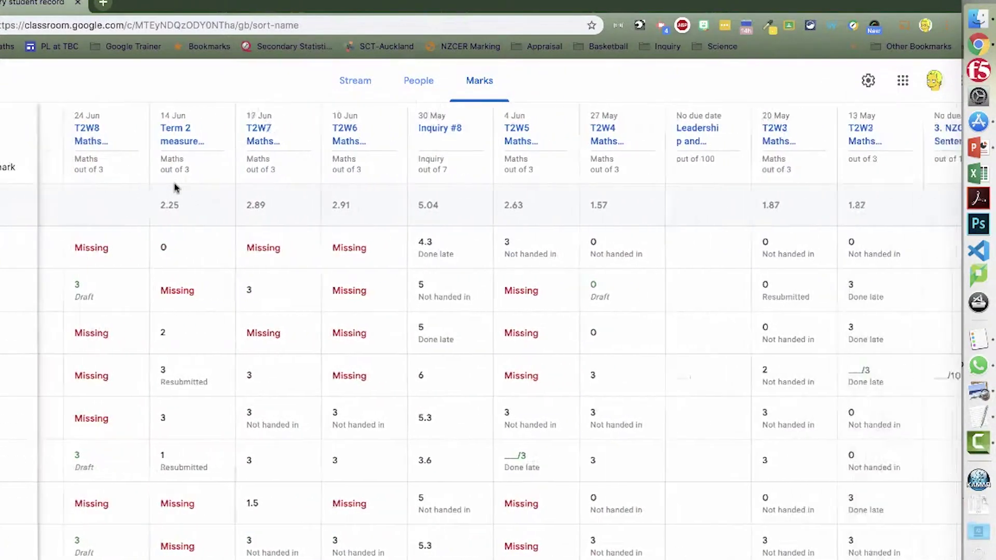
{"action": "scroll", "coordinate": [175, 188], "scroll_direction": "right", "scroll_amount": 6}
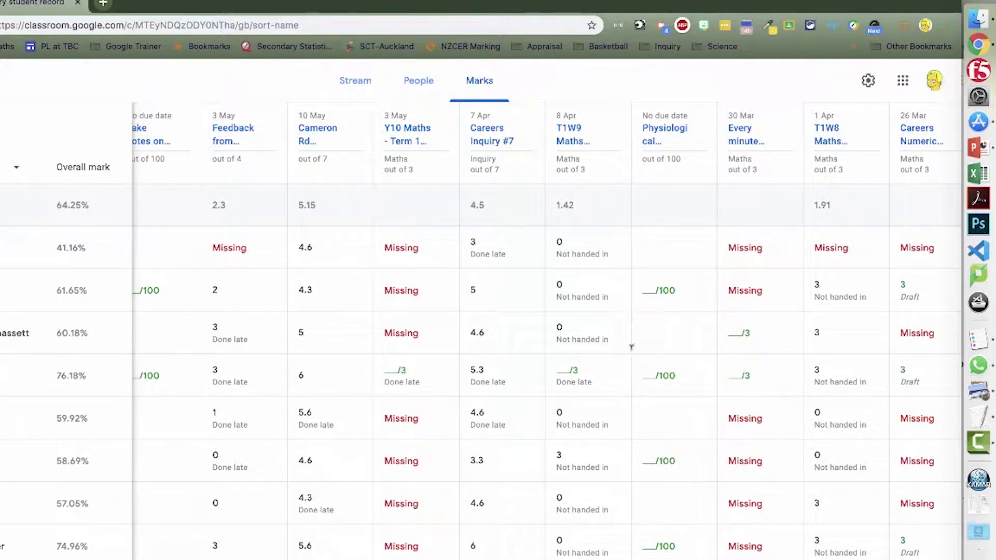
{"action": "scroll", "coordinate": [670, 208], "scroll_direction": "down", "scroll_amount": 5}
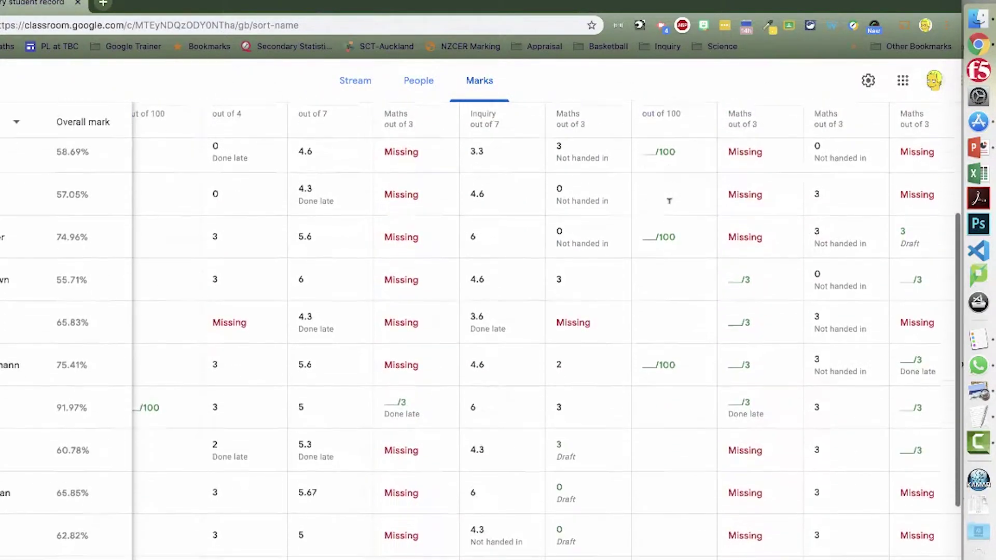
{"action": "scroll", "coordinate": [669, 208], "scroll_direction": "up", "scroll_amount": 5}
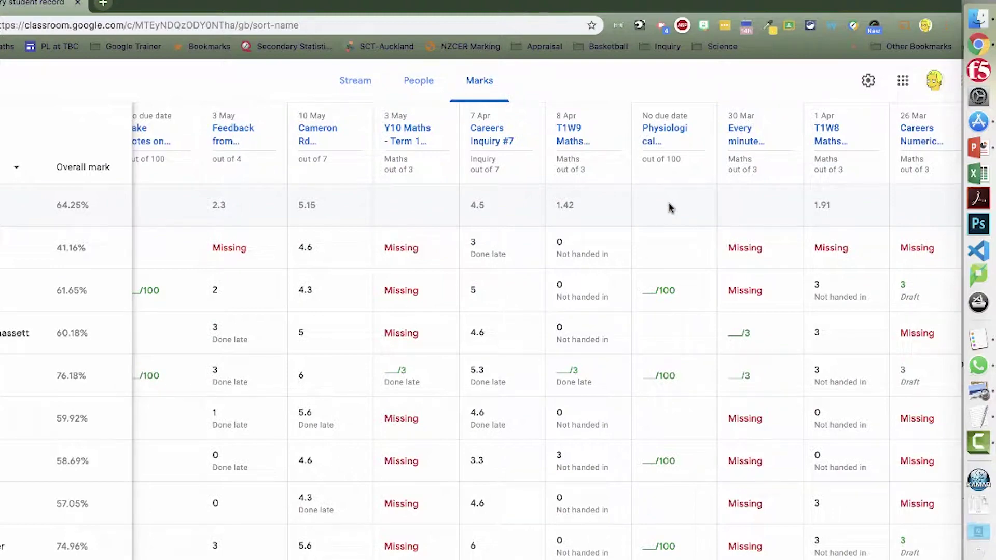
{"action": "scroll", "coordinate": [669, 208], "scroll_direction": "right", "scroll_amount": 10}
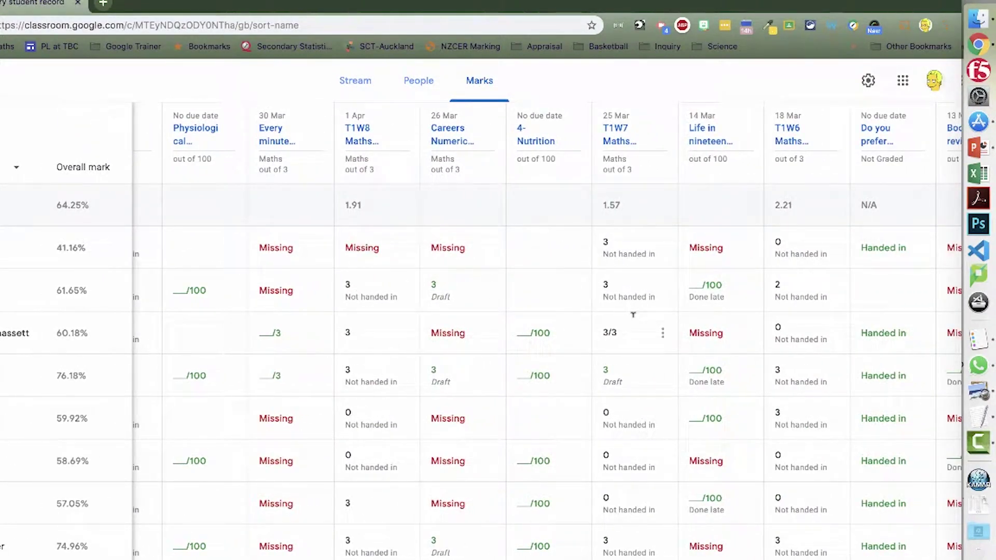
{"action": "scroll", "coordinate": [633, 315], "scroll_direction": "right", "scroll_amount": 15}
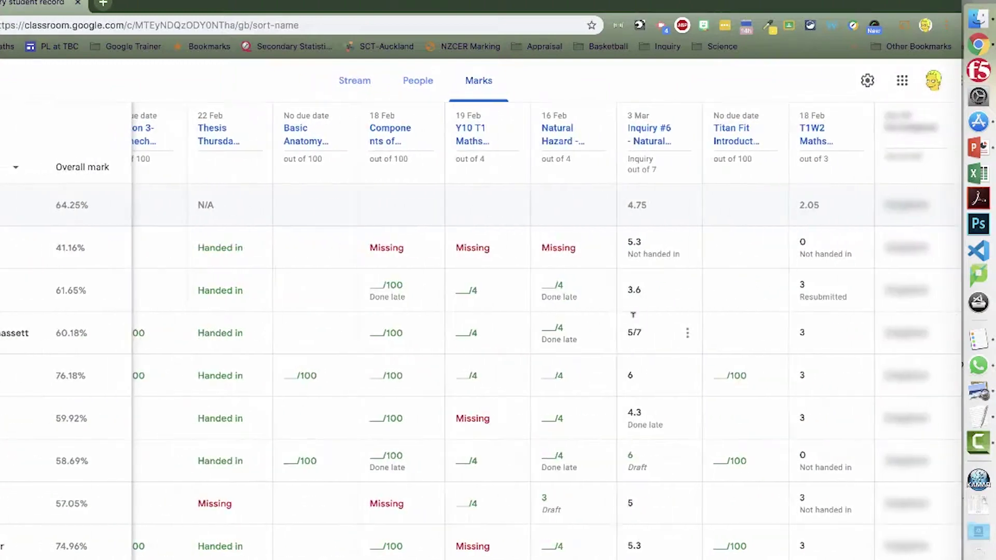
{"action": "scroll", "coordinate": [633, 314], "scroll_direction": "left", "scroll_amount": 15}
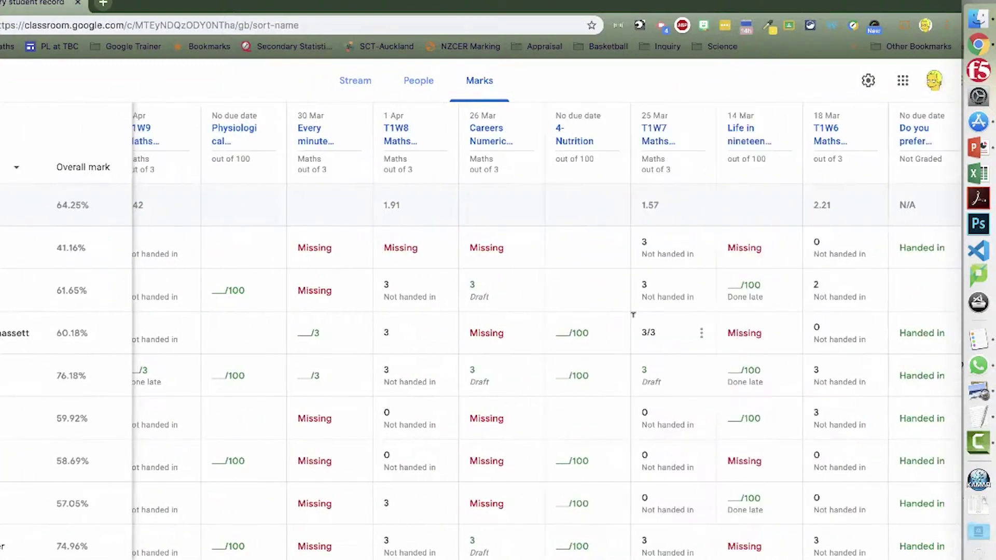
{"action": "left_click", "coordinate": [17, 168]}
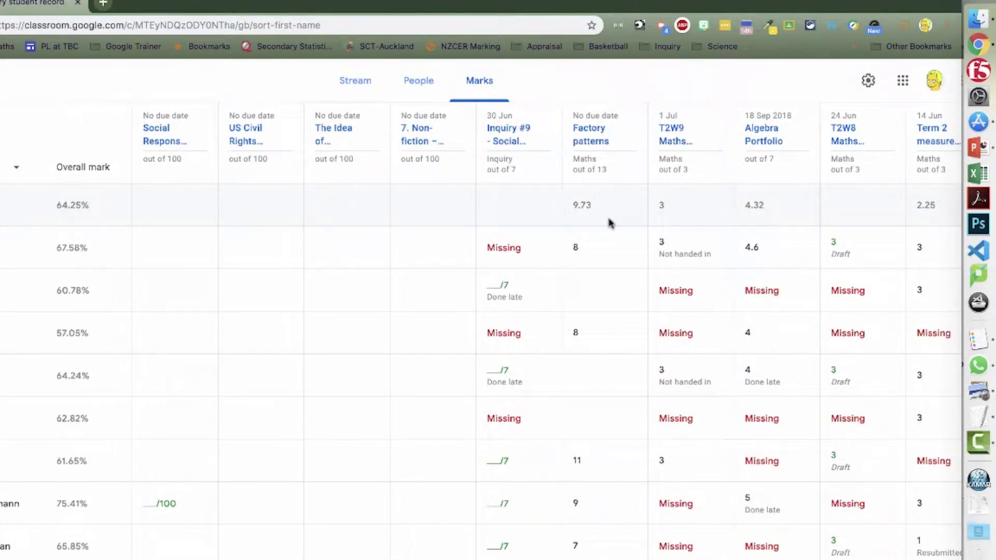
{"action": "scroll", "coordinate": [610, 223], "scroll_direction": "right", "scroll_amount": 10}
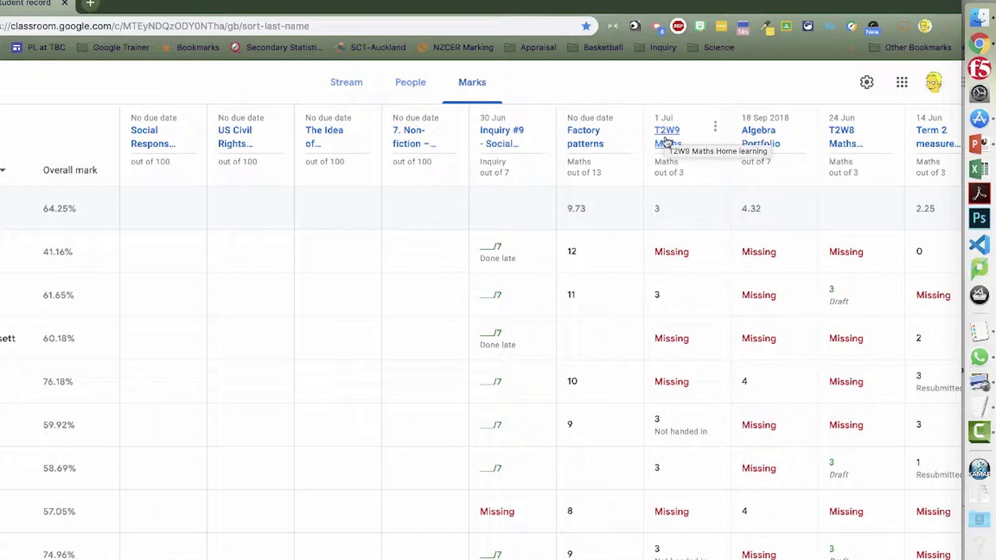
{"action": "left_click", "coordinate": [667, 138]}
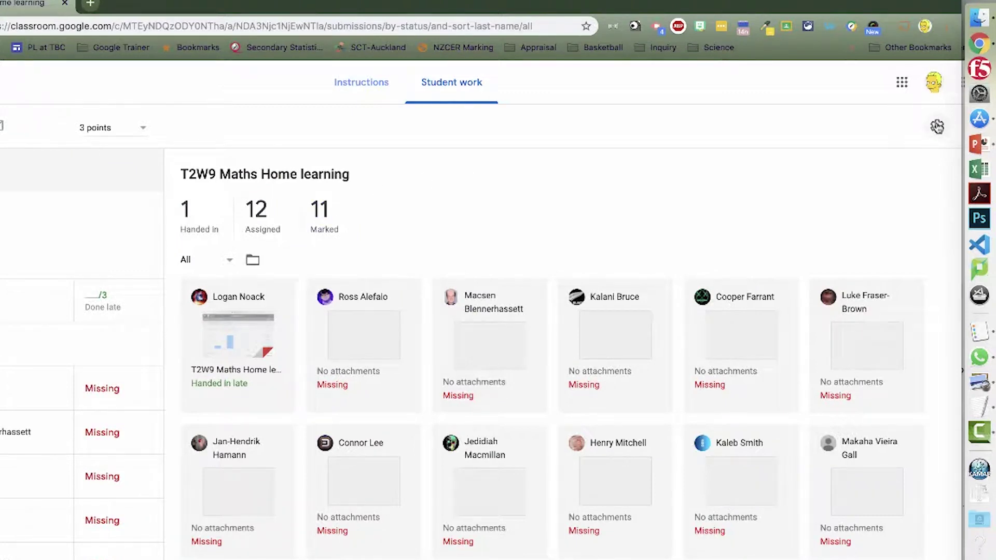
Copy all the class marks to a new Google Sheet from the settings menu.
{"action": "left_click", "coordinate": [937, 126]}
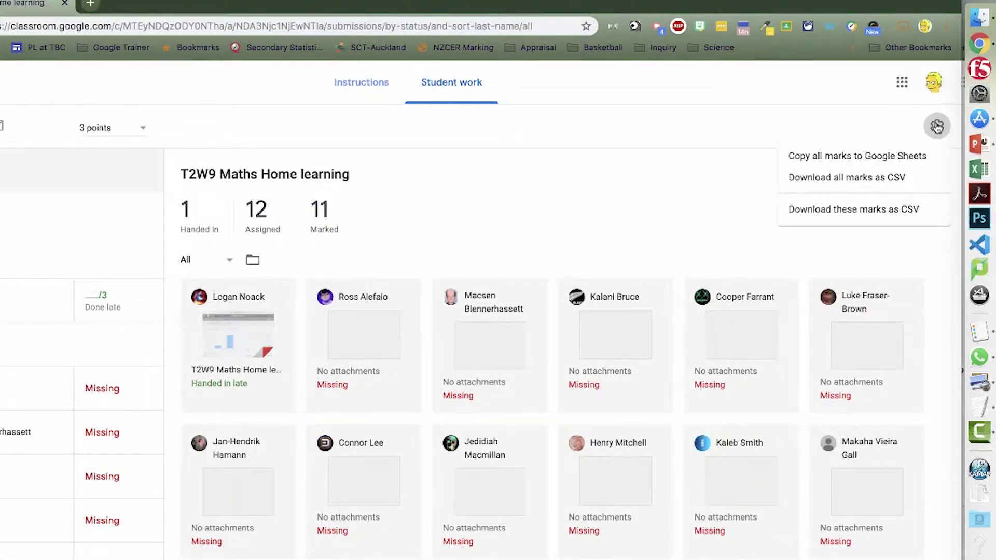
{"action": "left_click", "coordinate": [848, 156]}
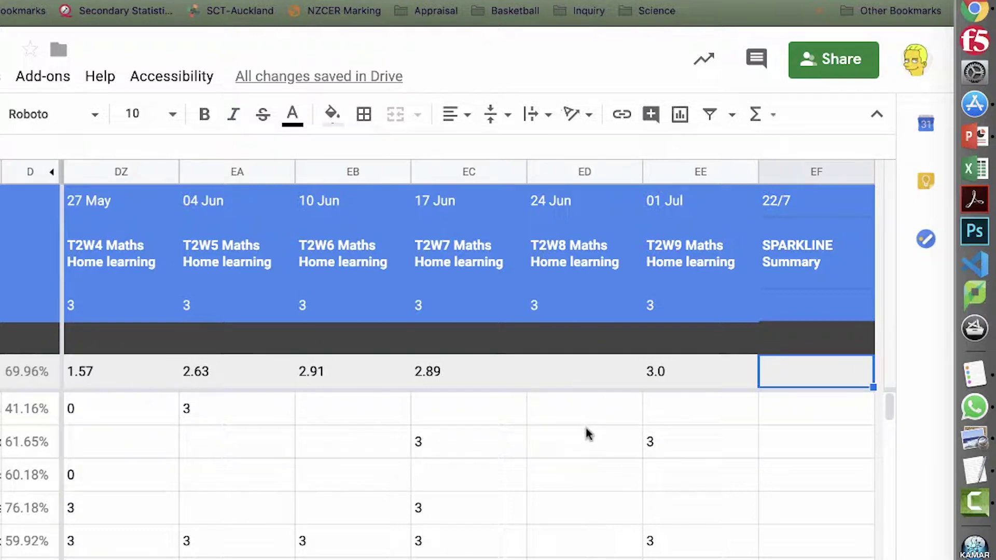
Enter =SPARKLINE(DW6:EE6) in EF6 to chart the first student's homework marks.
{"action": "scroll", "coordinate": [586, 434], "scroll_direction": "left", "scroll_amount": 4}
{"action": "scroll", "coordinate": [588, 434], "scroll_direction": "right", "scroll_amount": 4}
{"action": "left_click", "coordinate": [791, 414]}
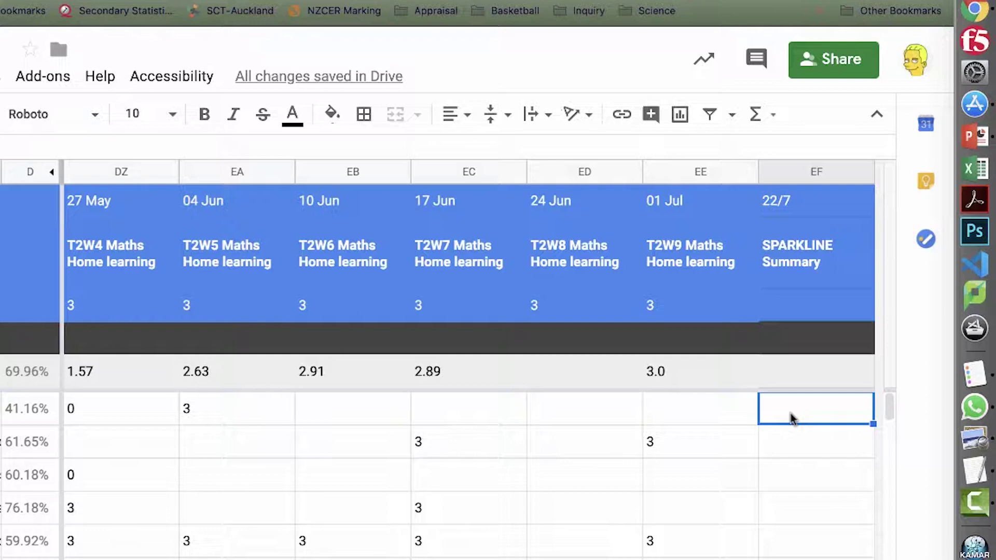
{"action": "type", "text": "=spark"}
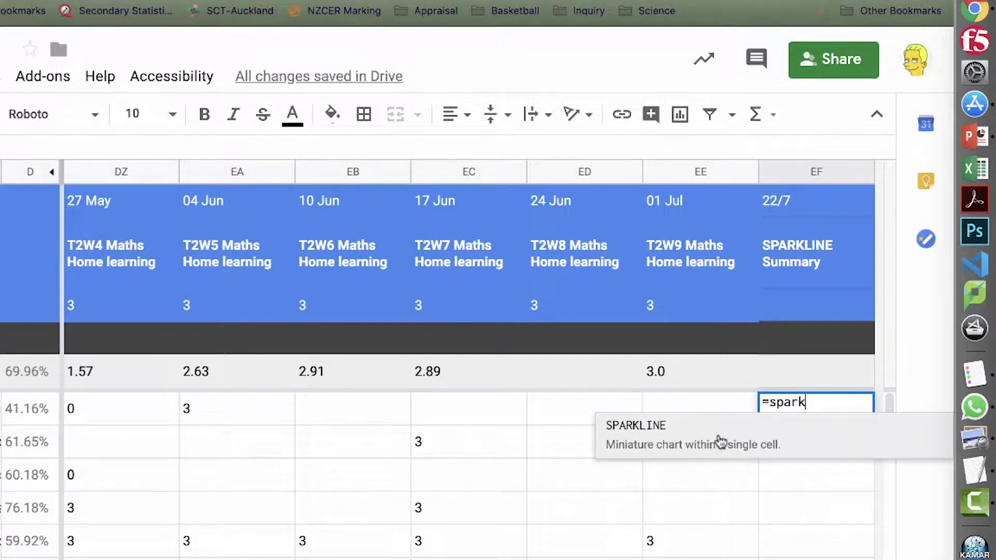
{"action": "left_click", "coordinate": [717, 439]}
{"action": "left_click_drag", "start_coordinate": [654, 421], "coordinate": [210, 418]}
{"action": "type", "text": ")"}
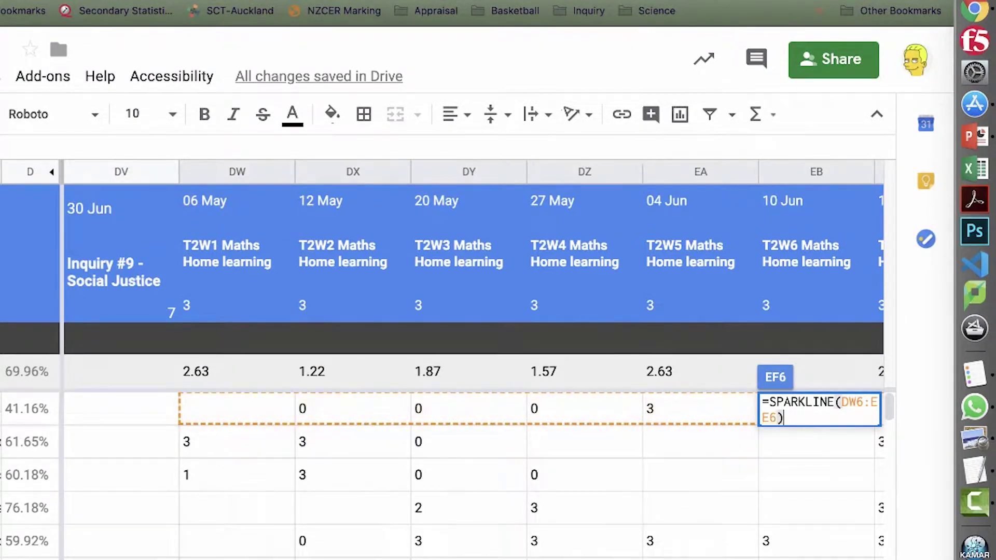
{"action": "key", "text": "Return"}
{"action": "left_click", "coordinate": [792, 409]}
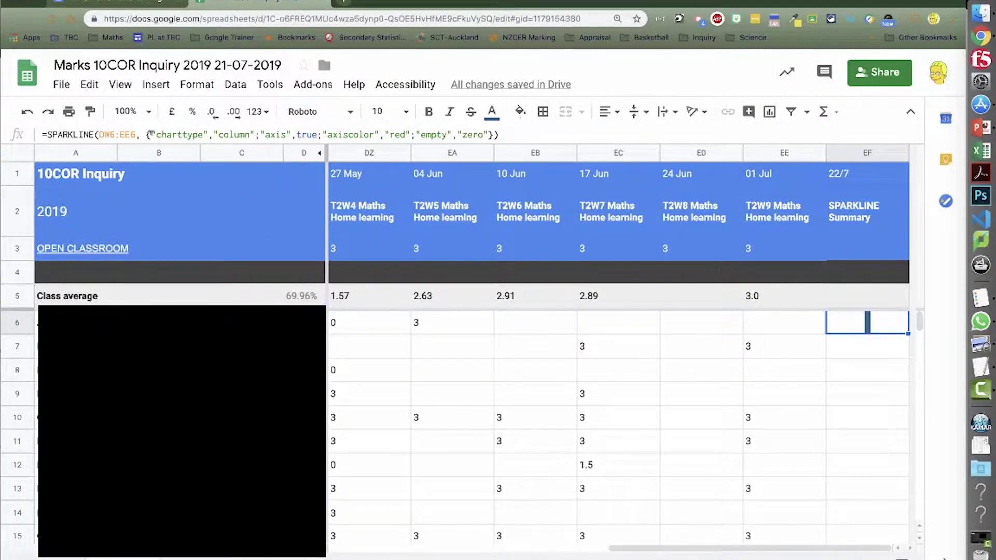
Change the EF6 sparkline's axiscolor option from red to blue.
{"action": "left_click_drag", "start_coordinate": [147, 134], "coordinate": [496, 136]}
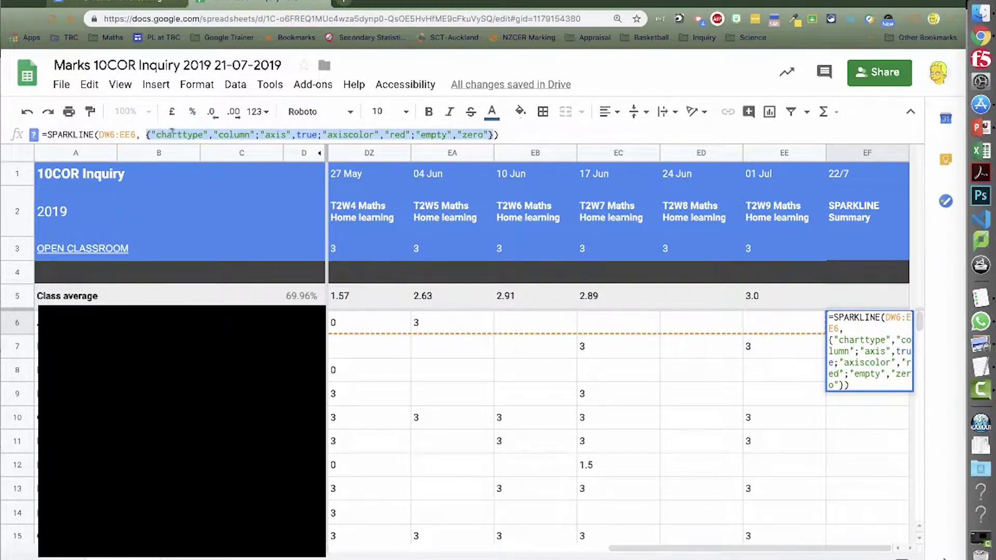
{"action": "left_click", "coordinate": [167, 135]}
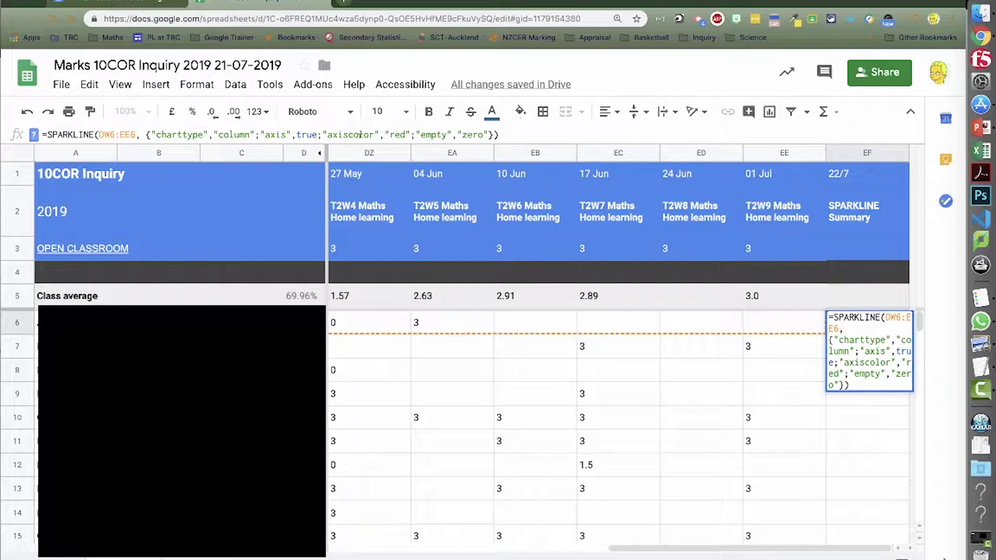
{"action": "double_click", "coordinate": [395, 135]}
{"action": "key", "text": "BackSpace"}
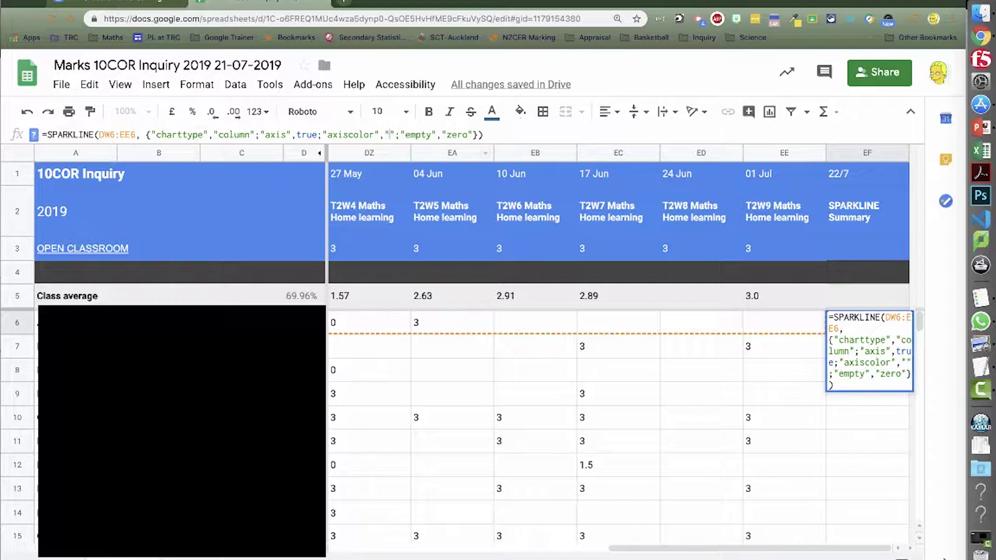
{"action": "type", "text": "blue"}
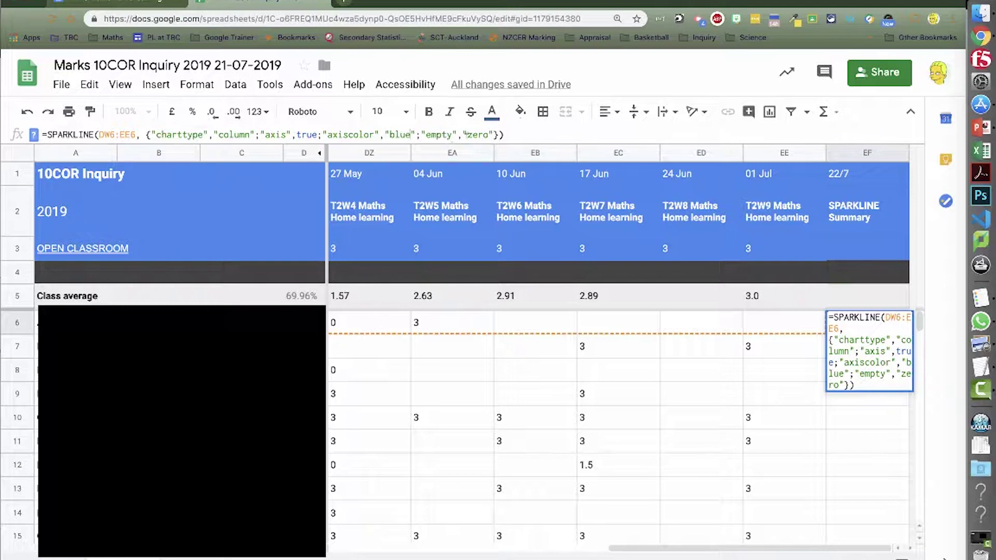
{"action": "key", "text": "Return"}
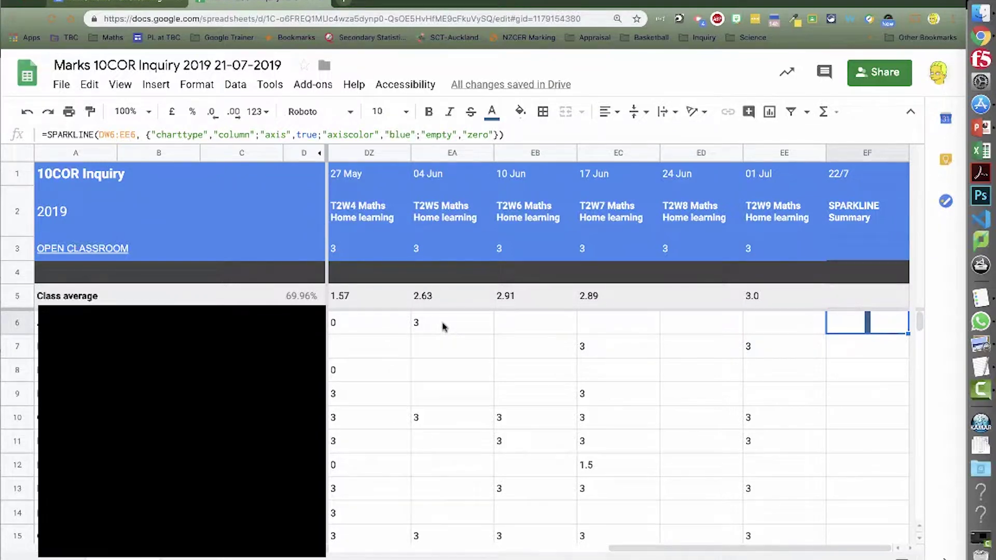
Fill the EF6 sparkline formula down column EF to the last student row.
{"action": "scroll", "coordinate": [443, 327], "scroll_direction": "left", "scroll_amount": 5}
{"action": "scroll", "coordinate": [444, 327], "scroll_direction": "right", "scroll_amount": 4}
{"action": "scroll", "coordinate": [444, 327], "scroll_direction": "right", "scroll_amount": 1}
{"action": "left_click_drag", "start_coordinate": [909, 340], "coordinate": [872, 516]}
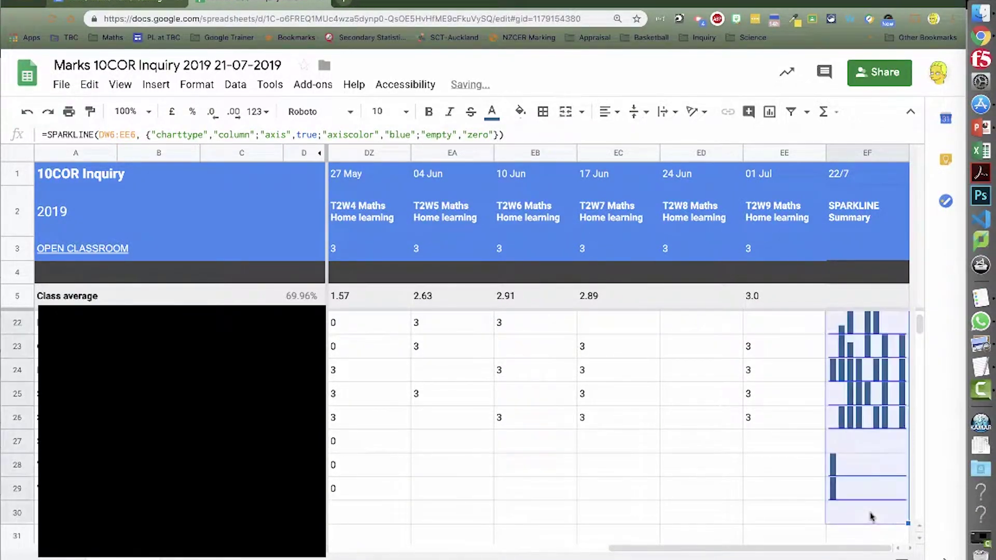
Check the filled sparkline formulas in cells EF17 and EF12.
{"action": "scroll", "coordinate": [872, 516], "scroll_direction": "up", "scroll_amount": 4}
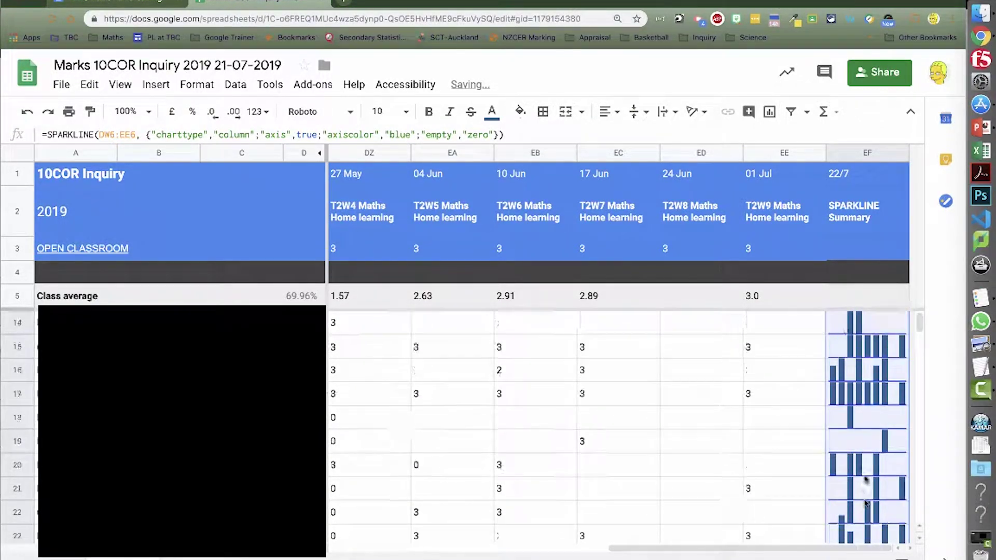
{"action": "scroll", "coordinate": [864, 502], "scroll_direction": "up", "scroll_amount": 3}
{"action": "scroll", "coordinate": [864, 495], "scroll_direction": "down", "scroll_amount": 1}
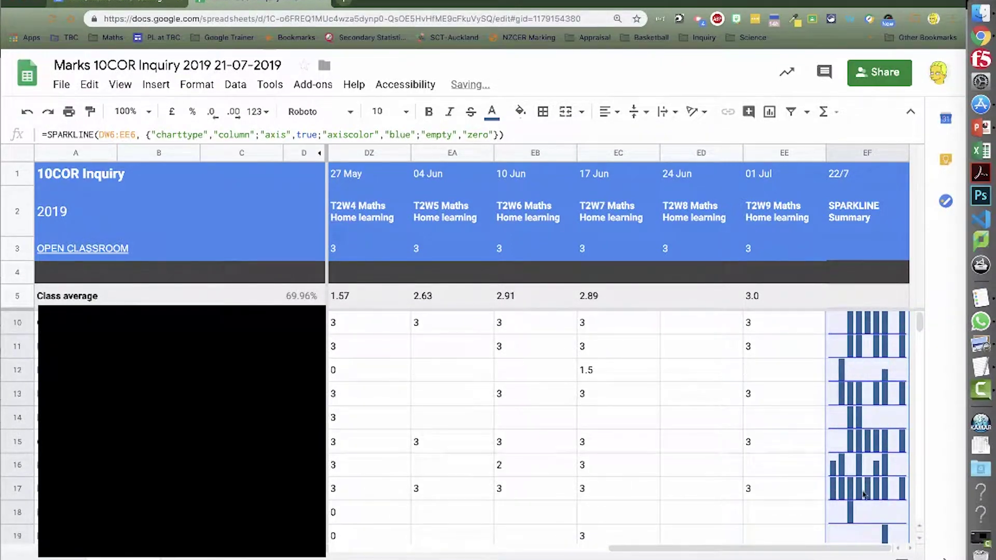
{"action": "left_click", "coordinate": [864, 494]}
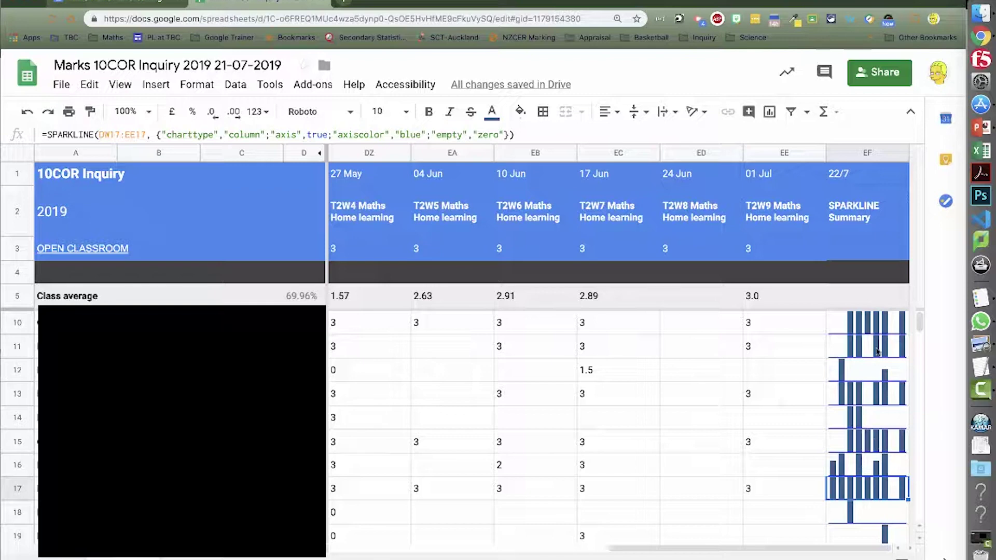
{"action": "left_click", "coordinate": [874, 378]}
{"action": "scroll", "coordinate": [873, 379], "scroll_direction": "up", "scroll_amount": 2}
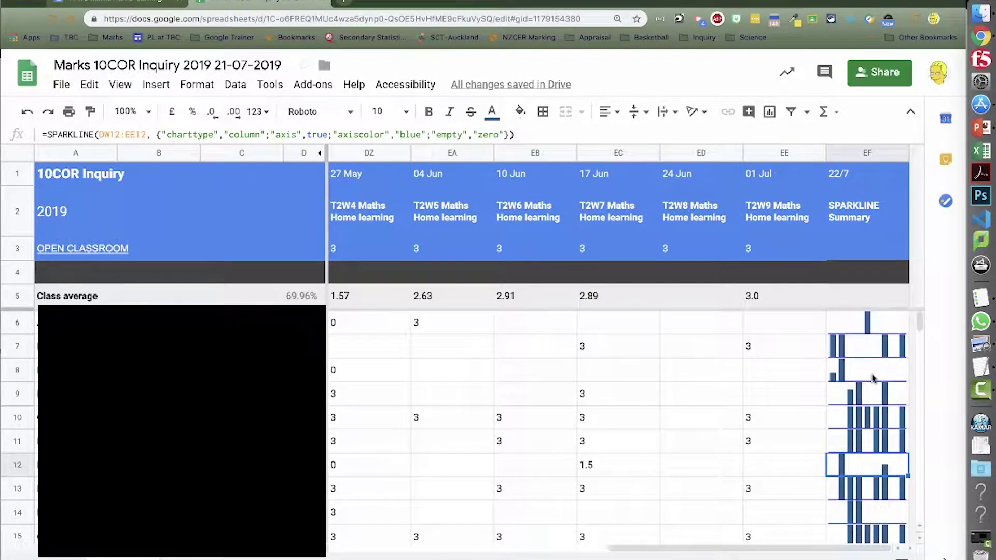
{"action": "scroll", "coordinate": [618, 355], "scroll_direction": "left", "scroll_amount": 5}
{"action": "scroll", "coordinate": [614, 355], "scroll_direction": "right", "scroll_amount": 5}
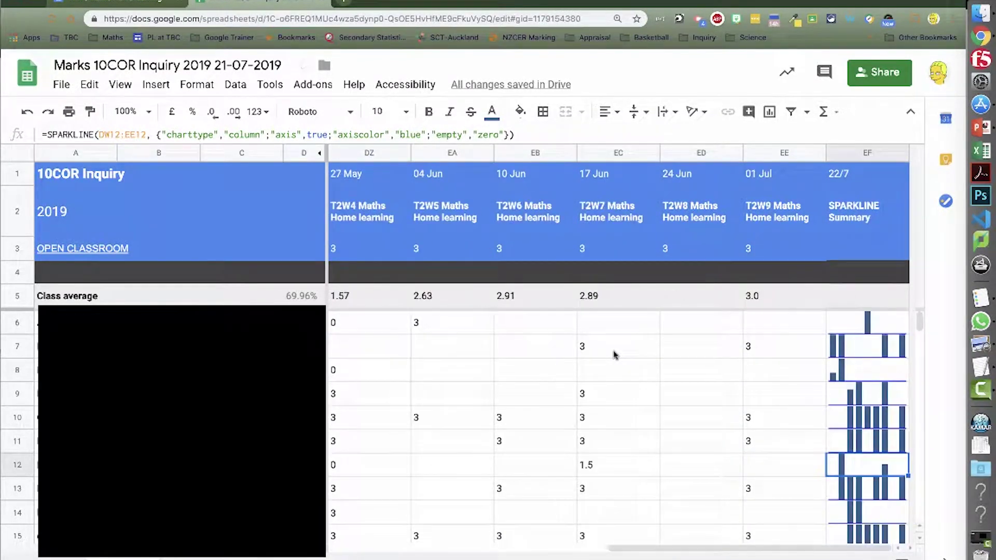